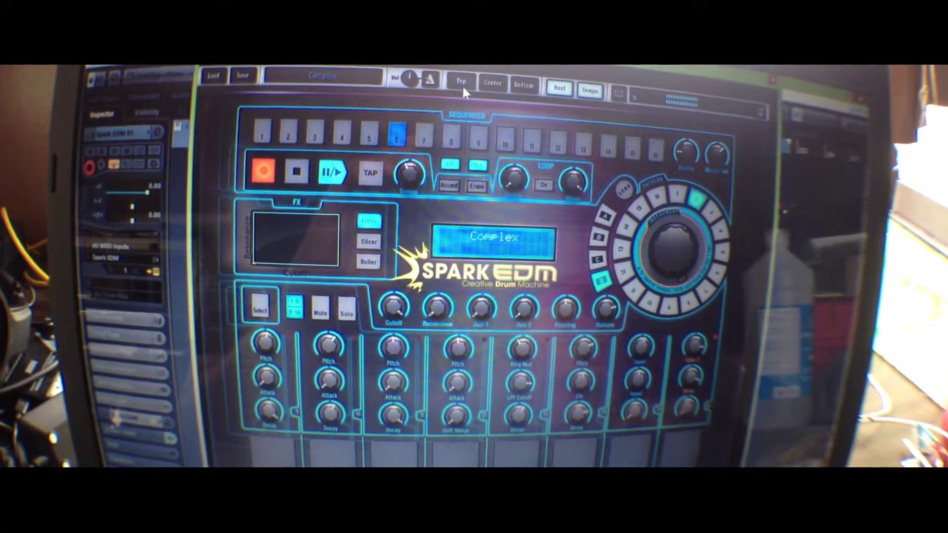
Step: Show the step grid, add hits at row 15 step 13 and bottom-row step 10 and later, and remove step 10 in the second-to-last row
click(463, 85)
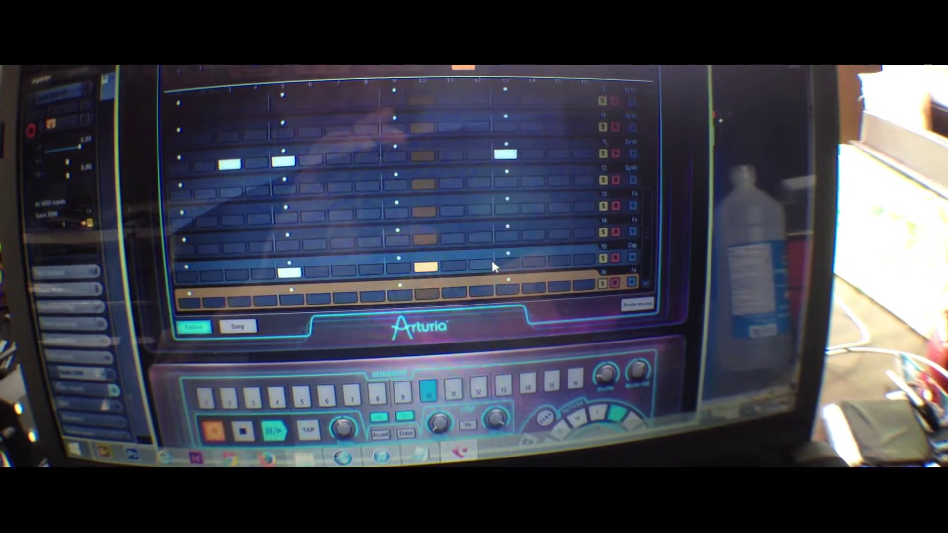
click(506, 263)
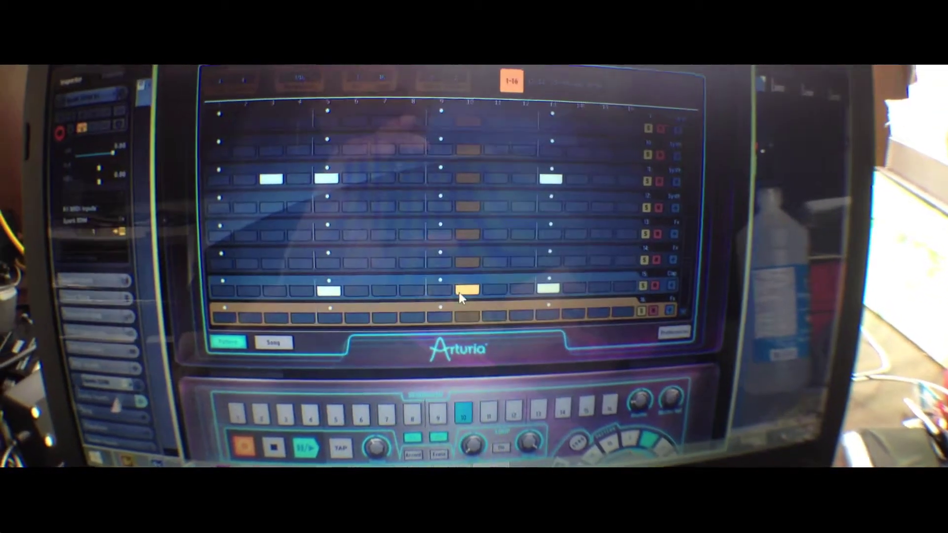
click(459, 290)
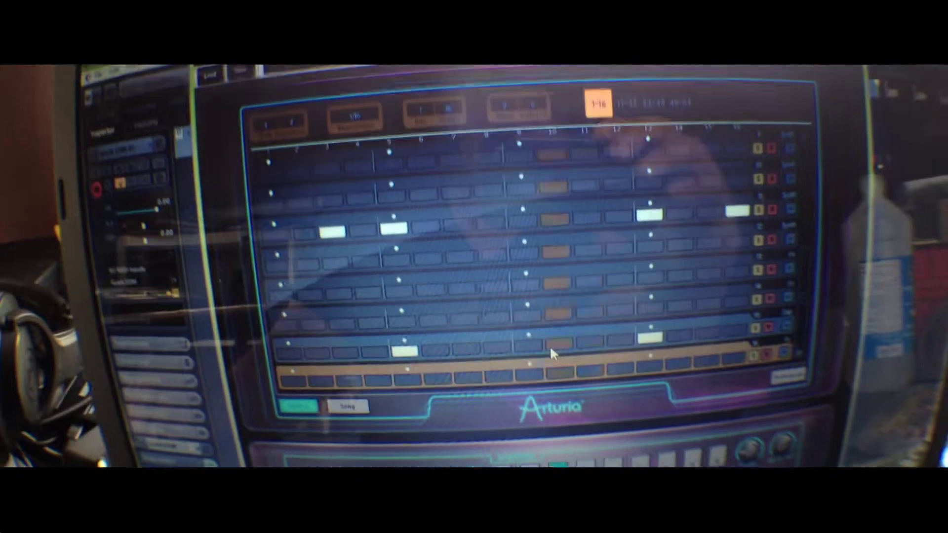
click(557, 371)
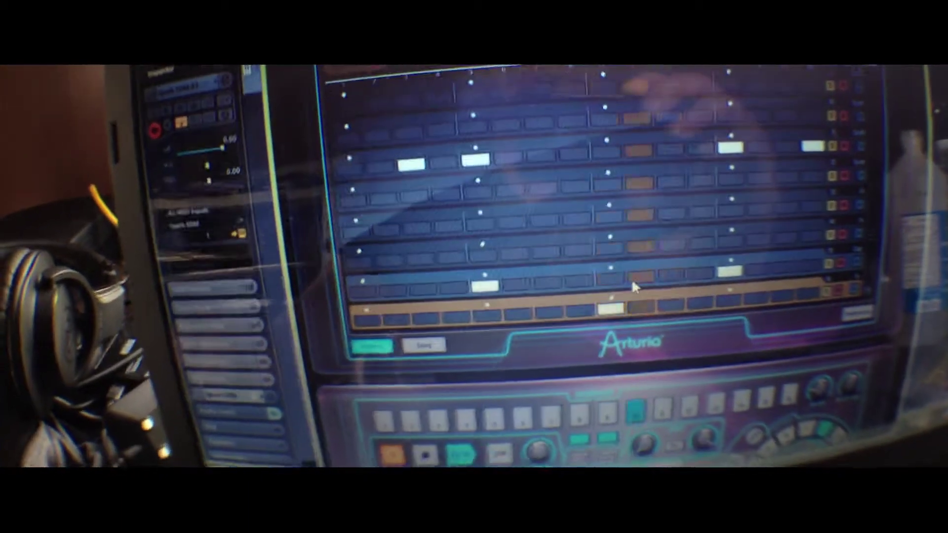
click(671, 318)
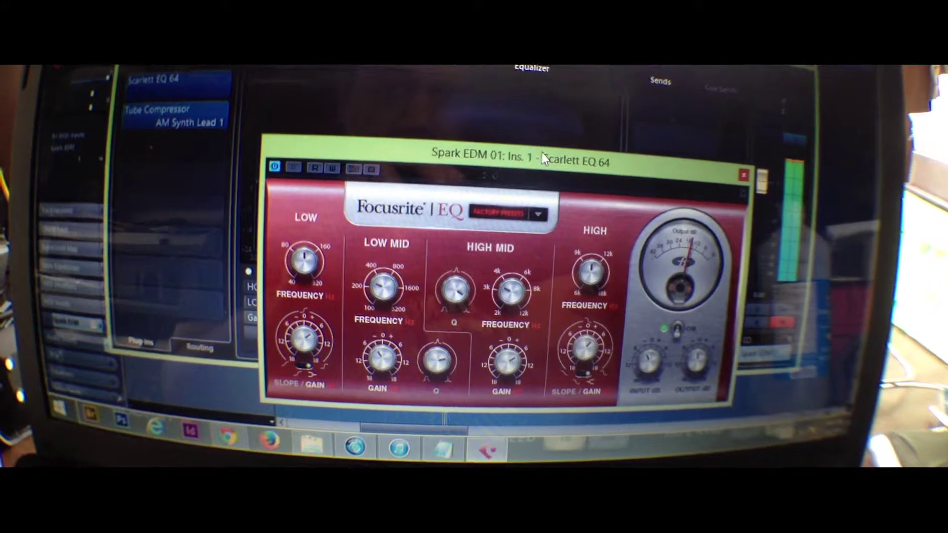
Step: Drag the Scarlett EQ 64 plugin window higher on screen by its title bar
drag(542, 153, 552, 82)
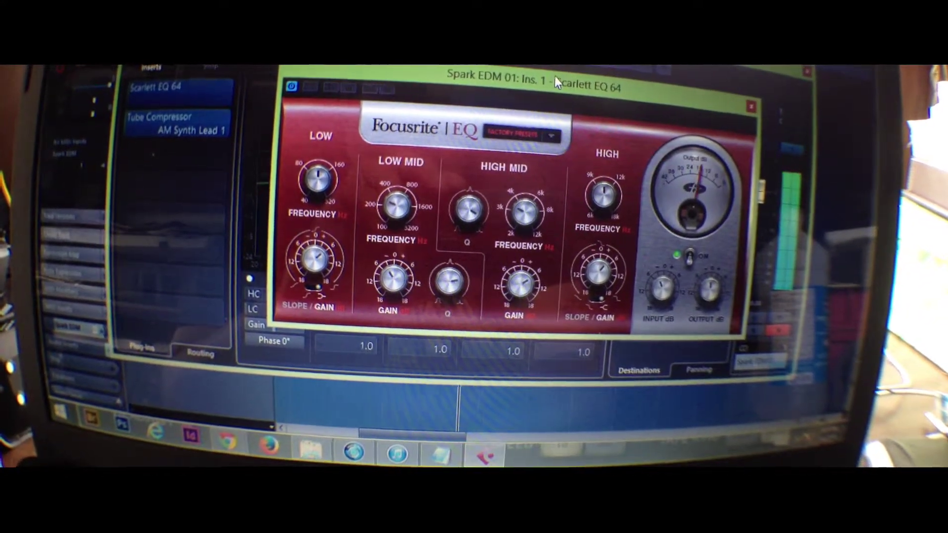
Step: Dismiss the Scarlett EQ 64 window by selecting the Tube Compressor insert slot
click(176, 125)
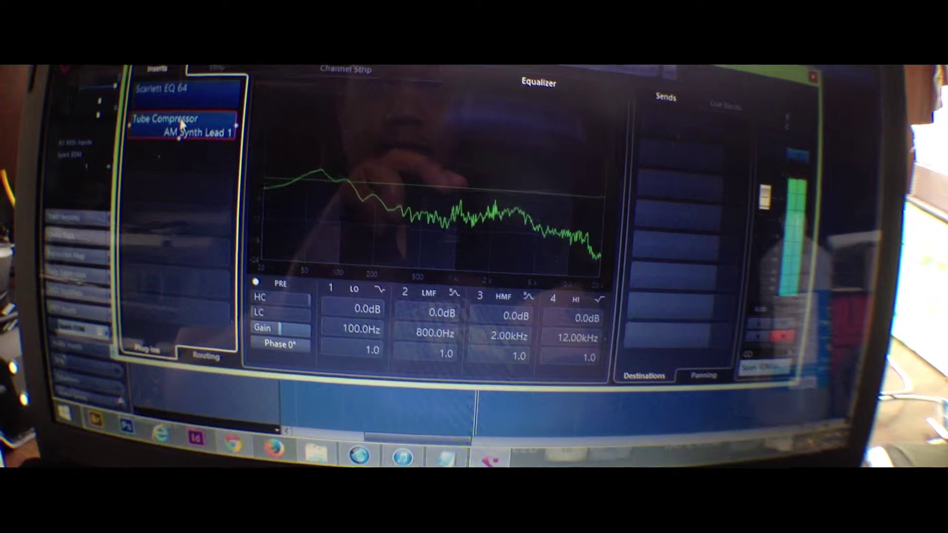